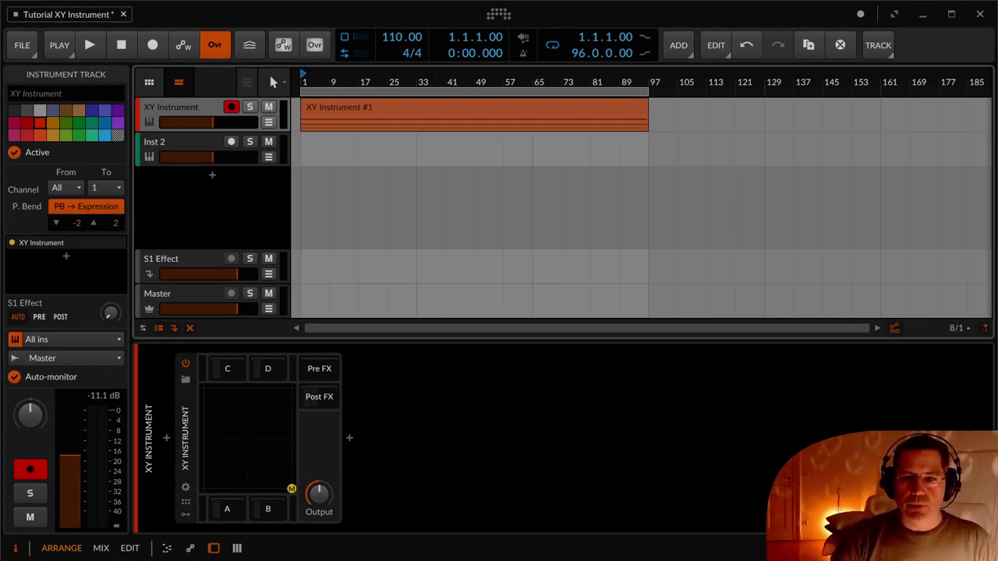
# Search the device browser for "xy" and insert an XY Instrument container on the empty Inst 2 track
pyautogui.click(188, 443)
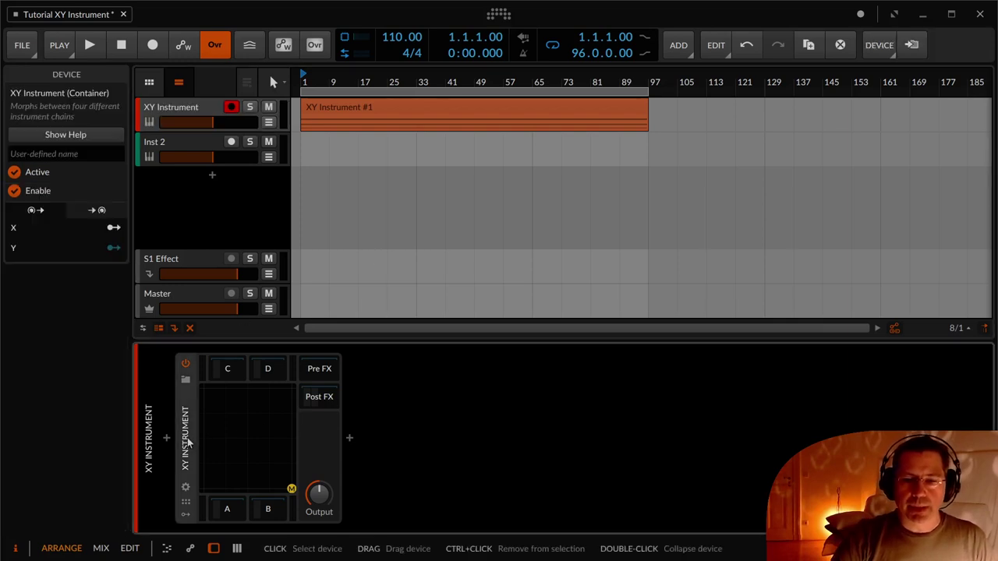
pyautogui.click(186, 144)
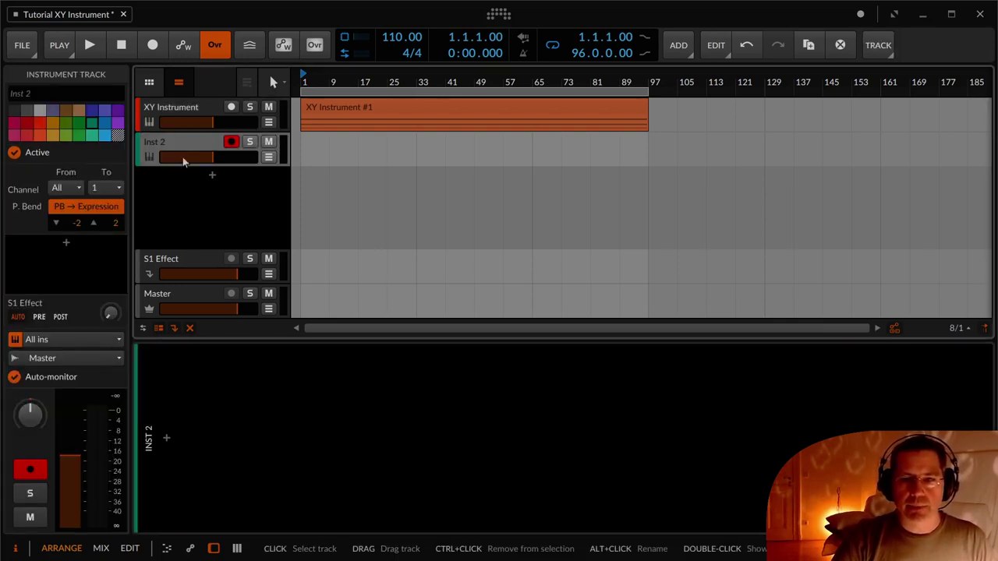
pyautogui.click(166, 440)
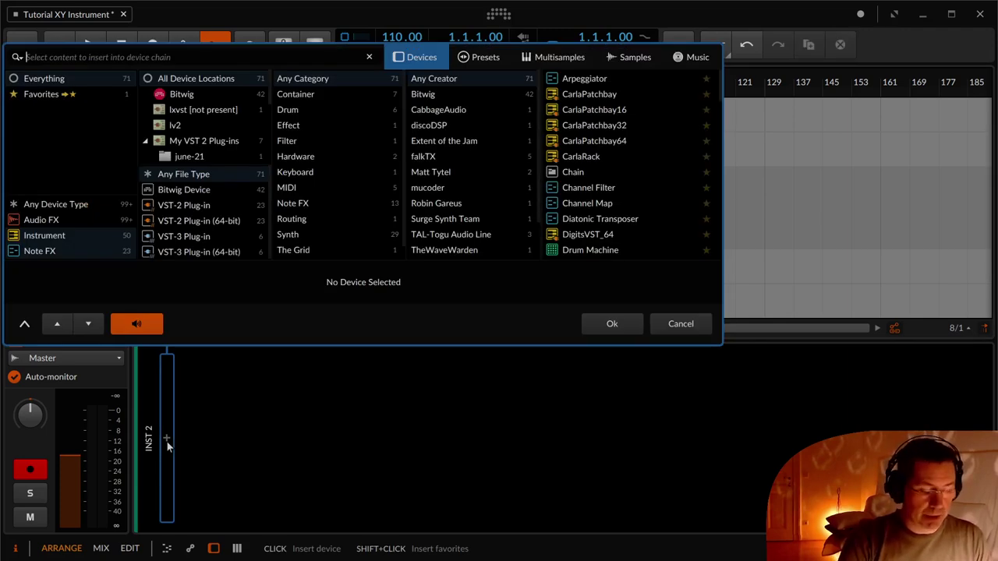
pyautogui.write('xy')
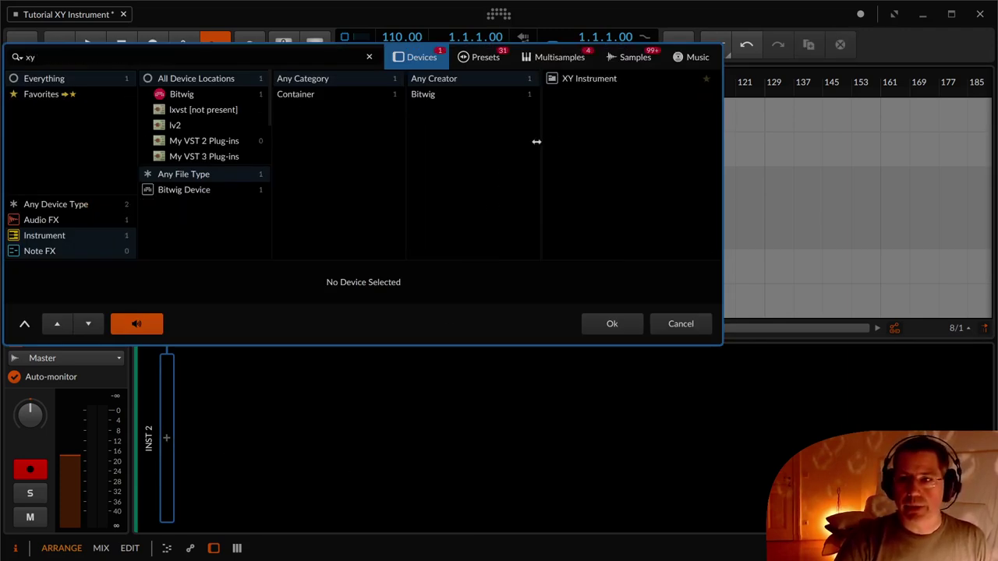
pyautogui.click(568, 78)
pyautogui.click(613, 331)
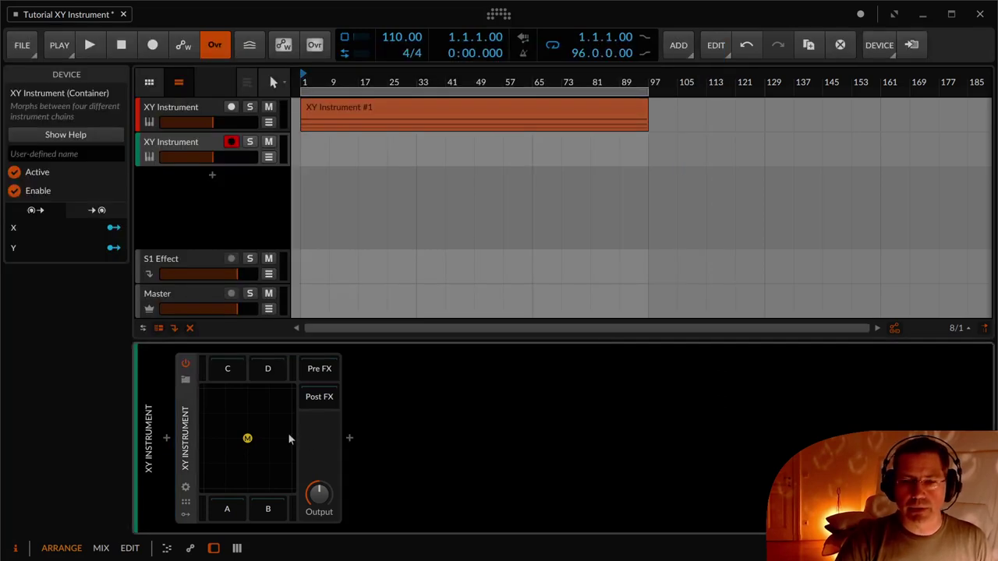
# Show the additional controls of the first track's XY Instrument and try its X and Y mix knobs
pyautogui.click(188, 110)
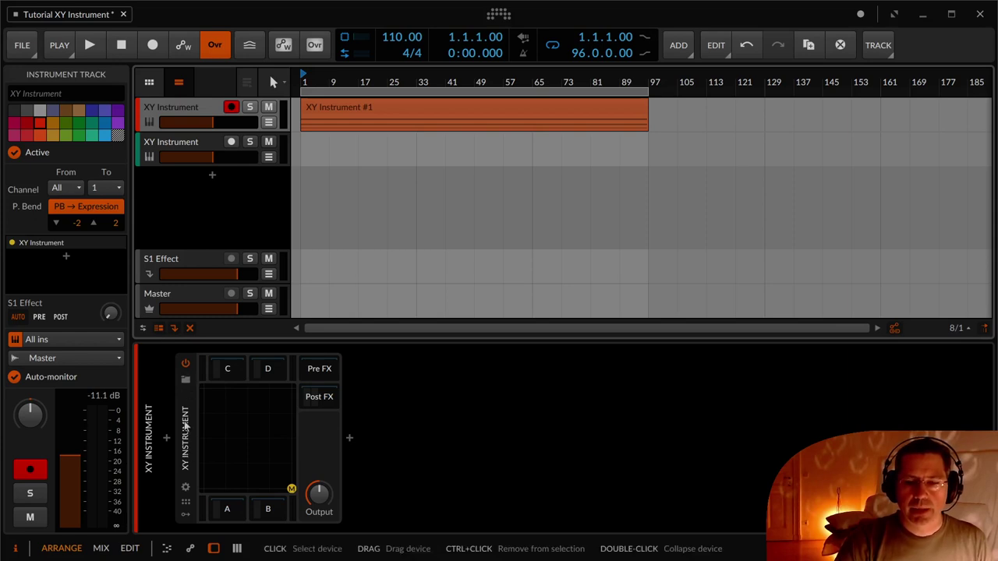
pyautogui.click(187, 489)
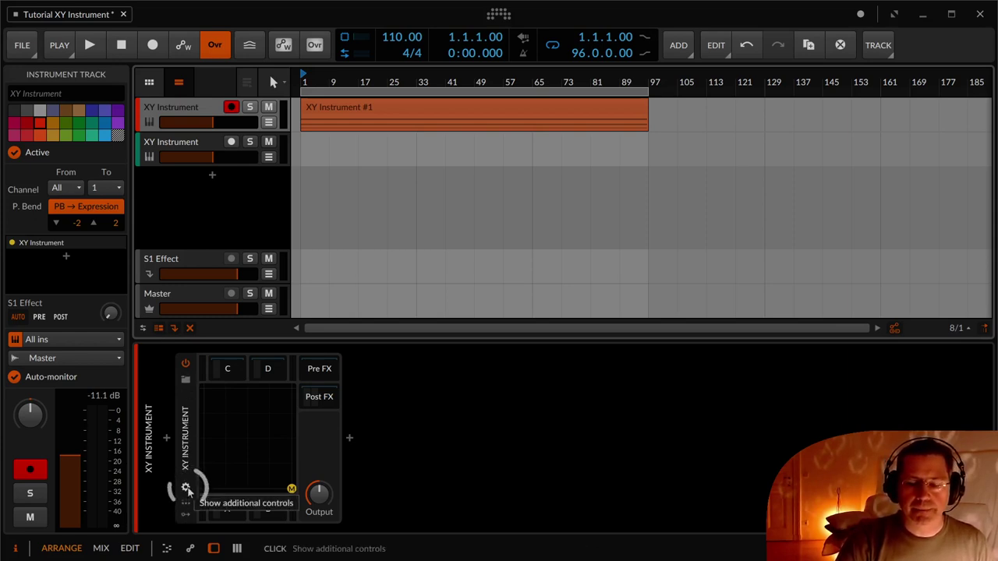
pyautogui.click(186, 489)
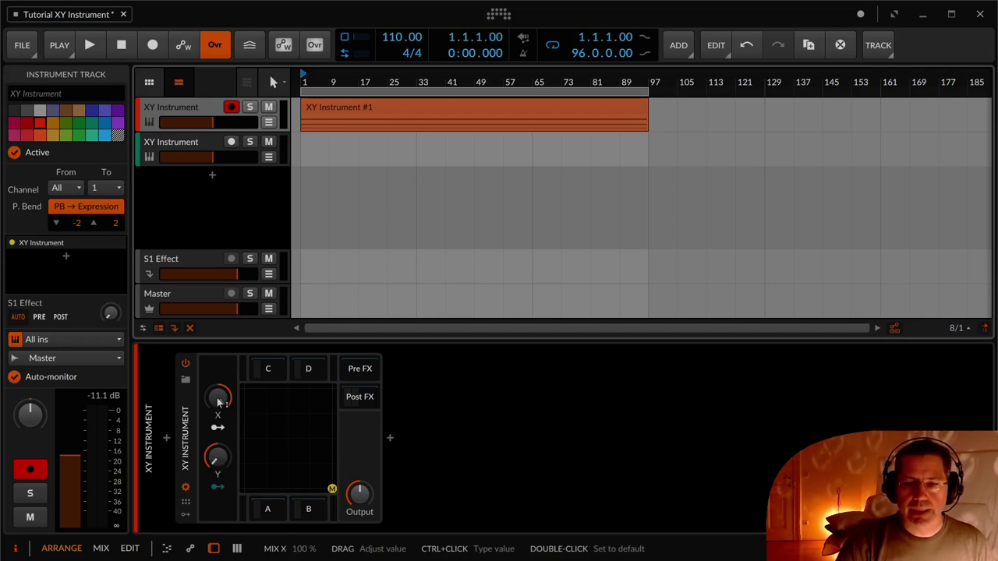
pyautogui.moveTo(218, 399)
pyautogui.mouseDown()
pyautogui.moveTo(218, 390)
pyautogui.moveTo(218, 399)
pyautogui.mouseUp()
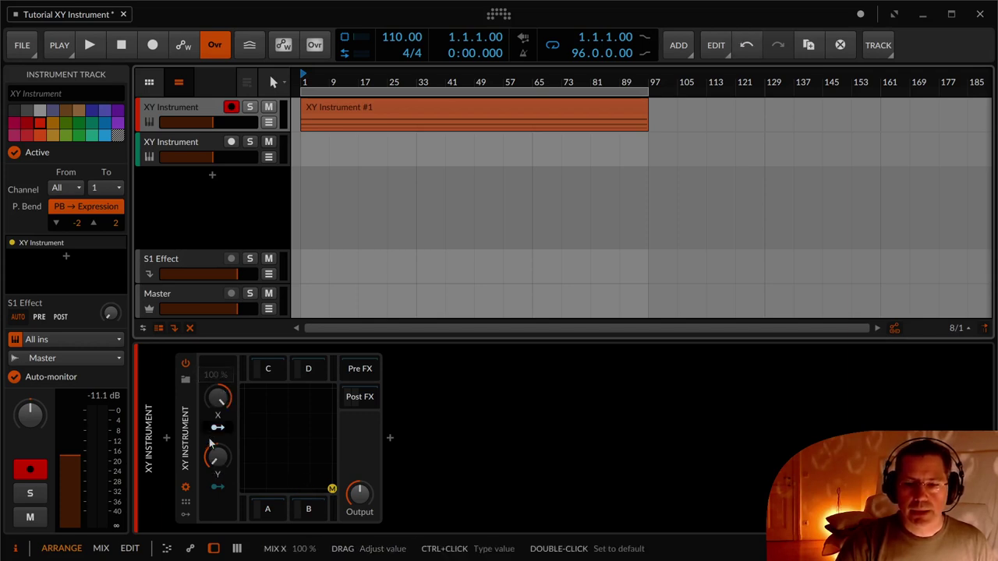
pyautogui.moveTo(220, 461)
pyautogui.mouseDown()
pyautogui.moveTo(219, 437)
pyautogui.moveTo(220, 461)
pyautogui.mouseUp()
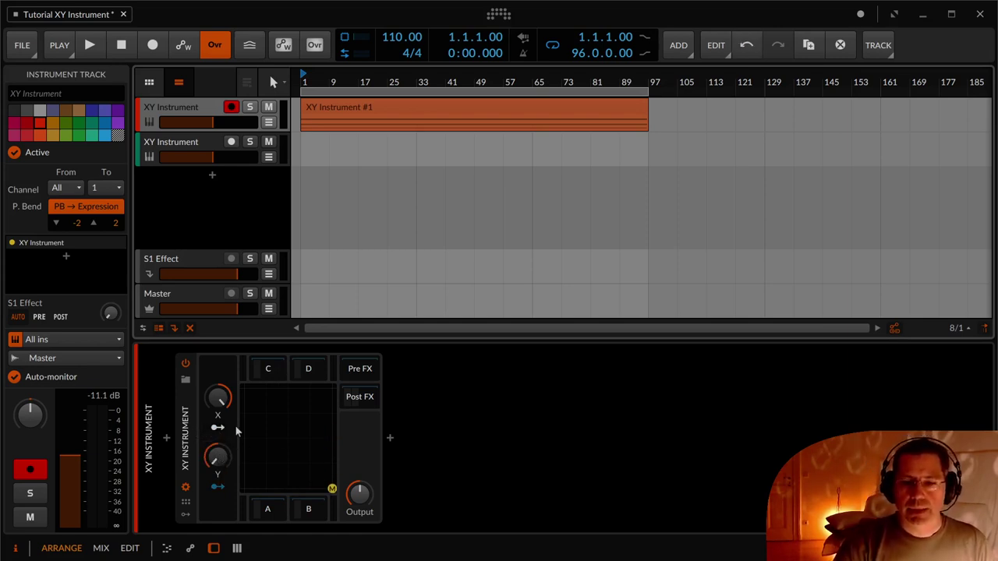
# Reveal the XY Instrument's remote controls, turn X to about the middle and lower Y to roughly a third, and hide them again
pyautogui.click(188, 501)
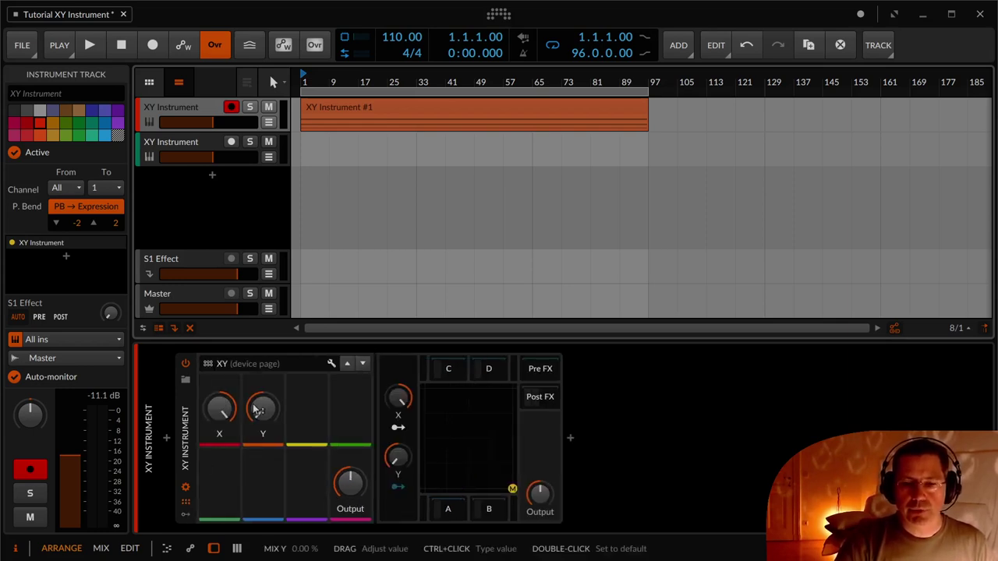
pyautogui.moveTo(220, 408); pyautogui.dragTo(219, 436)
pyautogui.moveTo(262, 408); pyautogui.dragTo(219, 397)
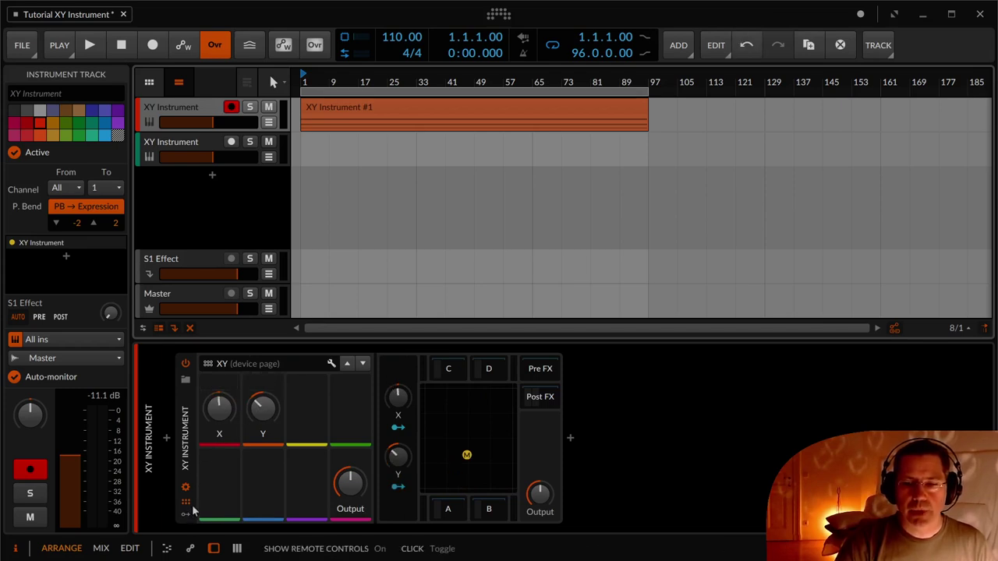
pyautogui.click(186, 504)
# View the XY Instrument's modulator slots and collapse them together with the additional controls
pyautogui.click(185, 516)
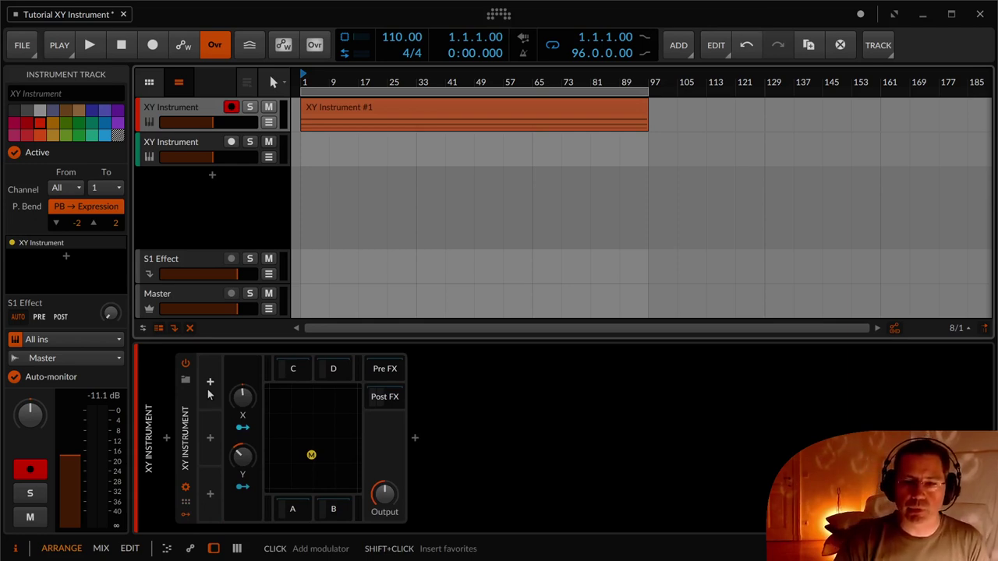
pyautogui.click(185, 503)
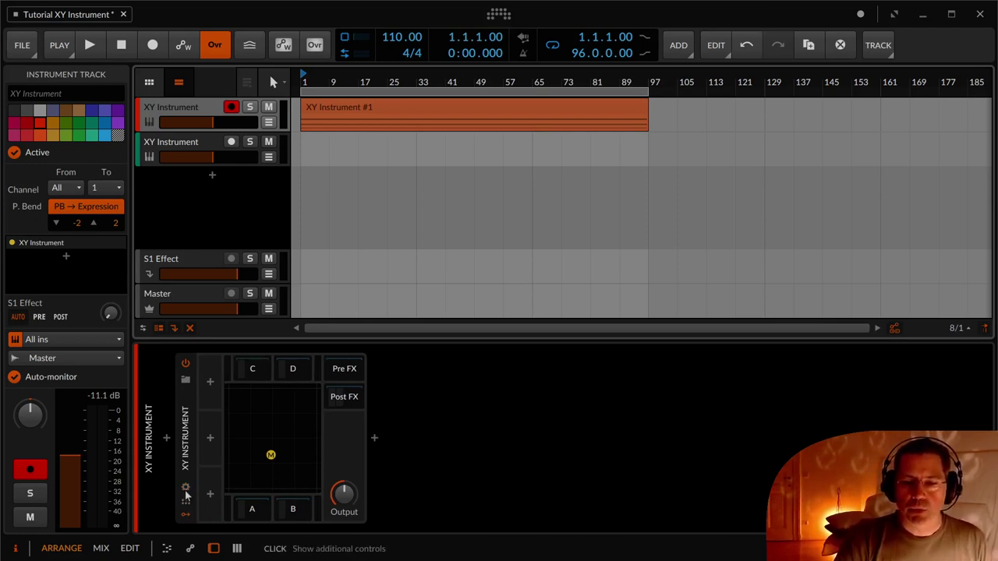
pyautogui.click(185, 515)
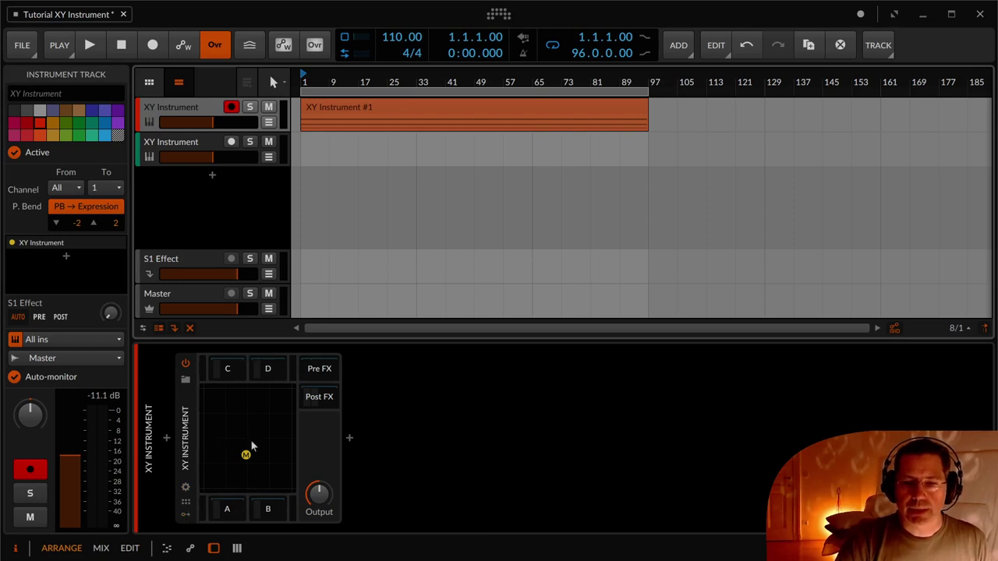
# Try moving the mix point around the XY pad, and bring it to the corner of chain B
pyautogui.moveTo(246, 455)
pyautogui.mouseDown()
pyautogui.moveTo(248, 431)
pyautogui.moveTo(233, 417)
pyautogui.moveTo(260, 455)
pyautogui.moveTo(241, 442)
pyautogui.mouseUp()
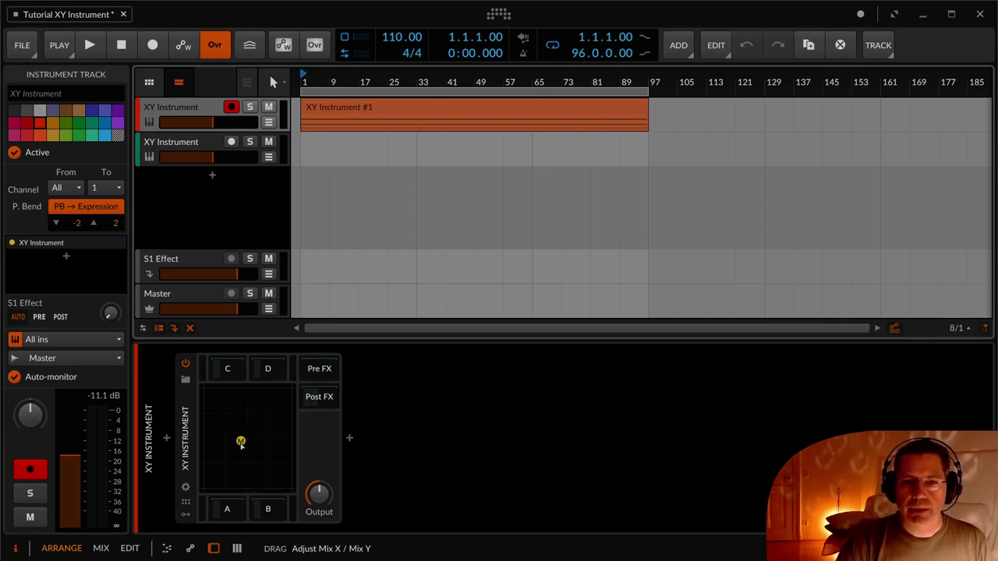
pyautogui.moveTo(241, 442); pyautogui.dragTo(241, 442)
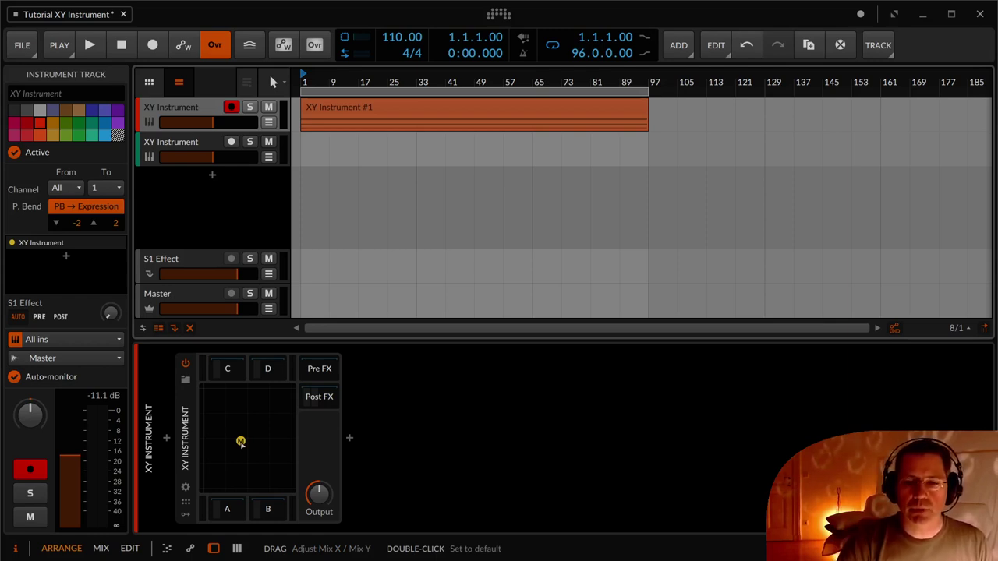
pyautogui.hotkey('ctrl', 'z')
pyautogui.moveTo(241, 441); pyautogui.dragTo(297, 496)
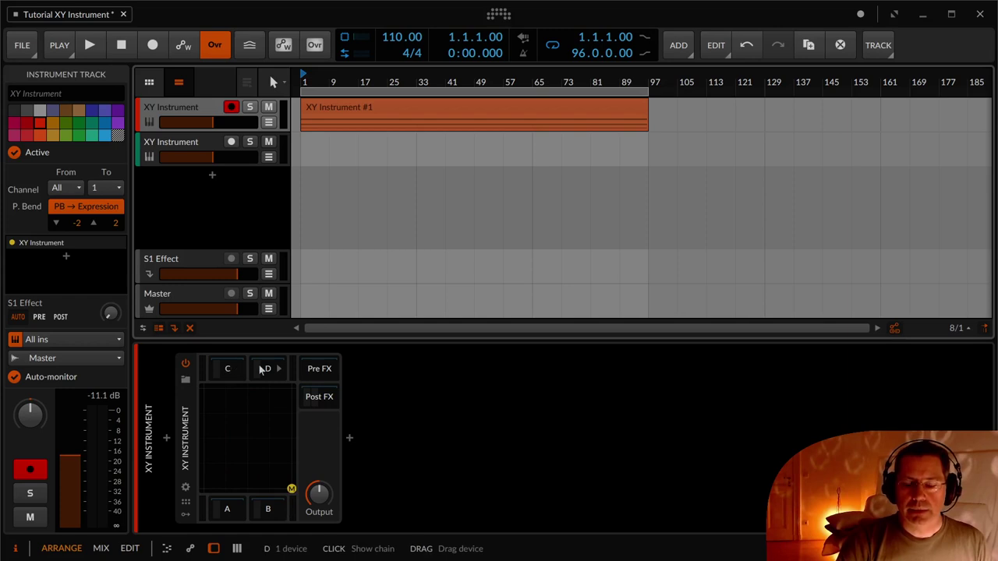
# Examine the instruments in the XY Instrument's corner chains and the contents of its Pre FX and Post FX chains
pyautogui.click(229, 511)
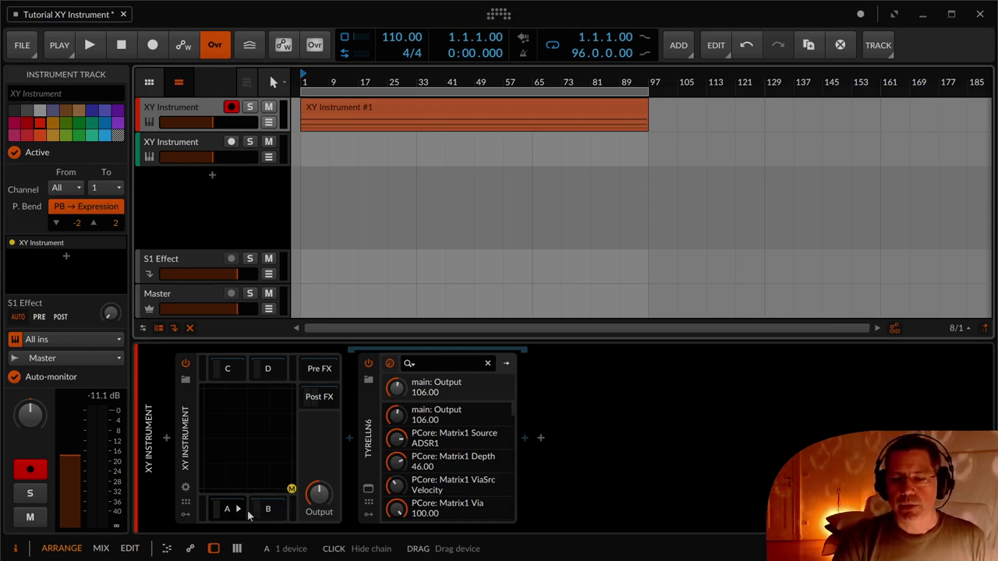
pyautogui.click(268, 509)
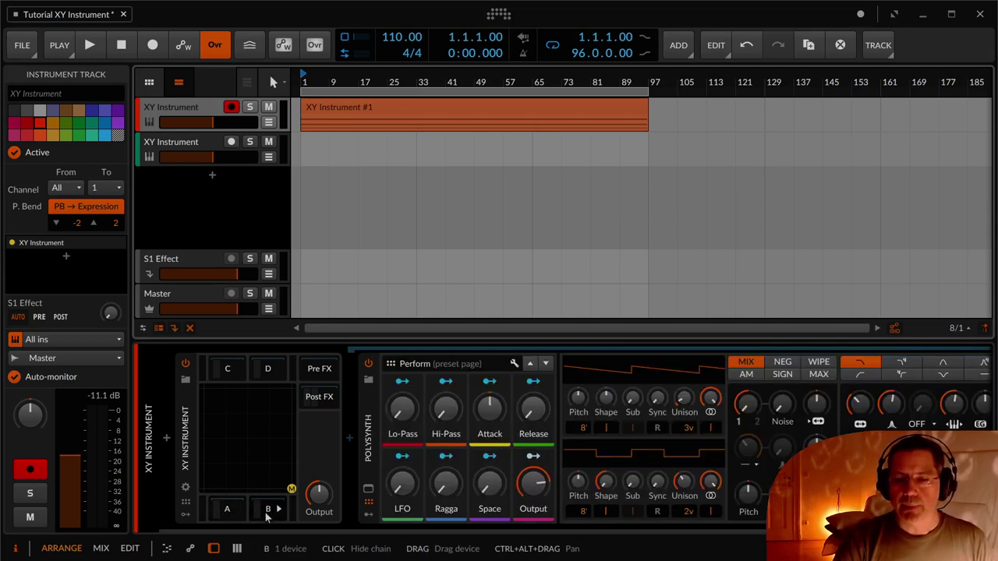
pyautogui.click(264, 369)
pyautogui.click(247, 370)
pyautogui.click(266, 370)
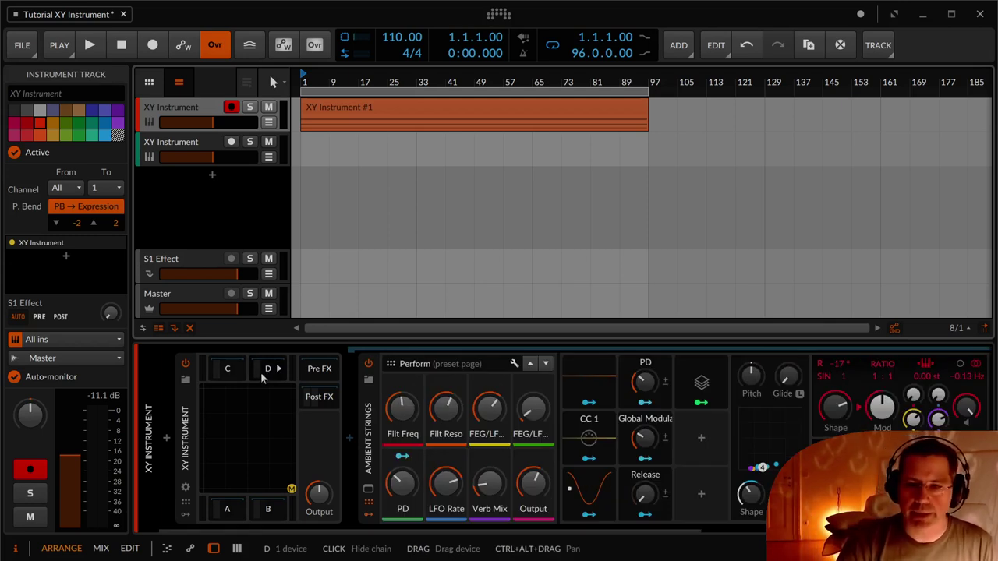
pyautogui.click(316, 373)
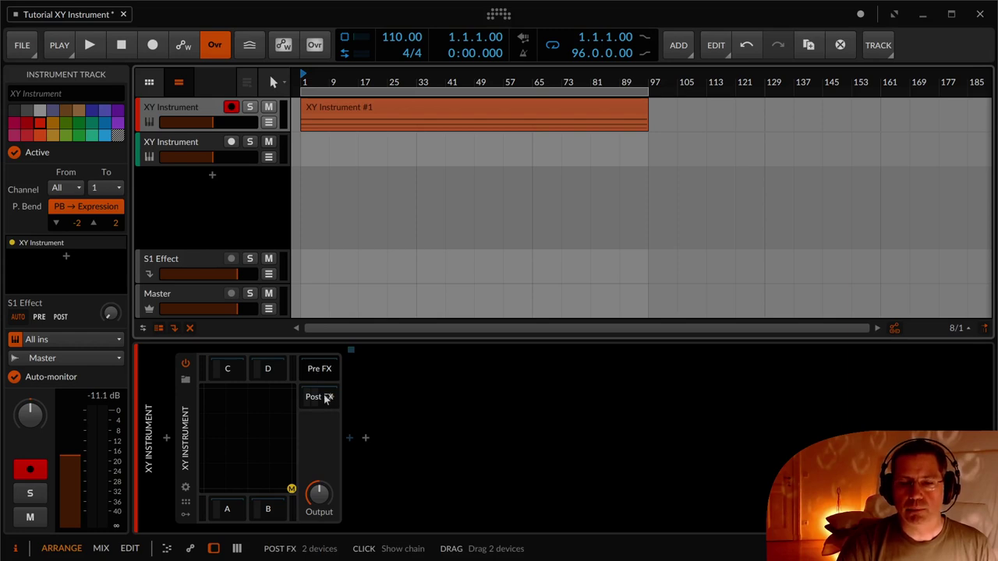
pyautogui.click(320, 398)
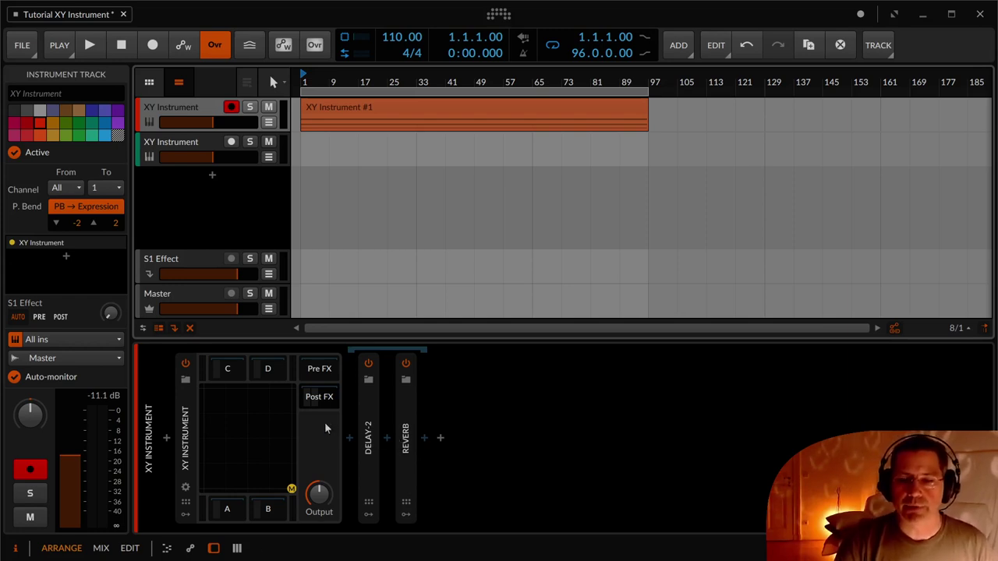
pyautogui.click(310, 400)
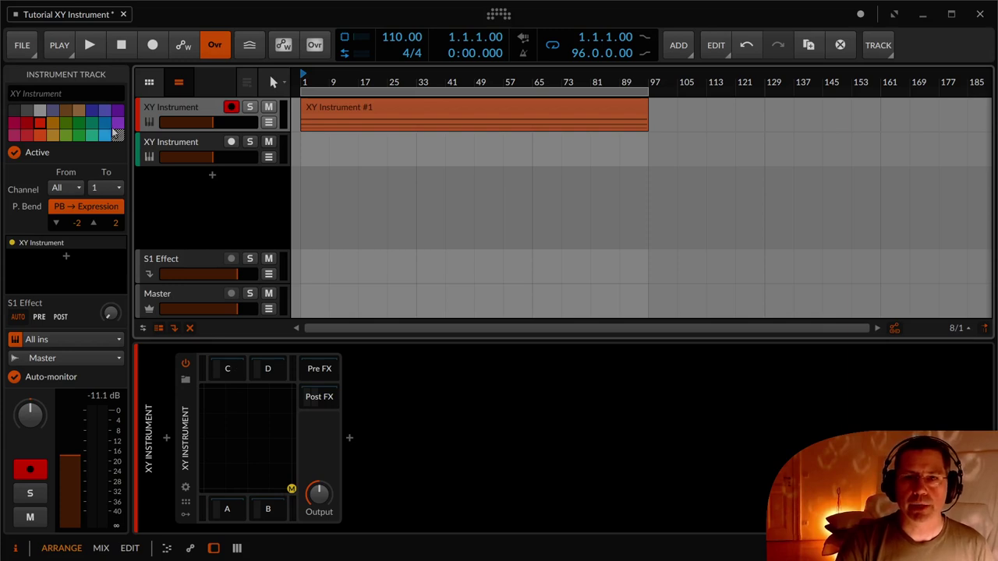
# Start playback and morph the mix point from corner B up along the pad's edge towards chain D
pyautogui.click(90, 47)
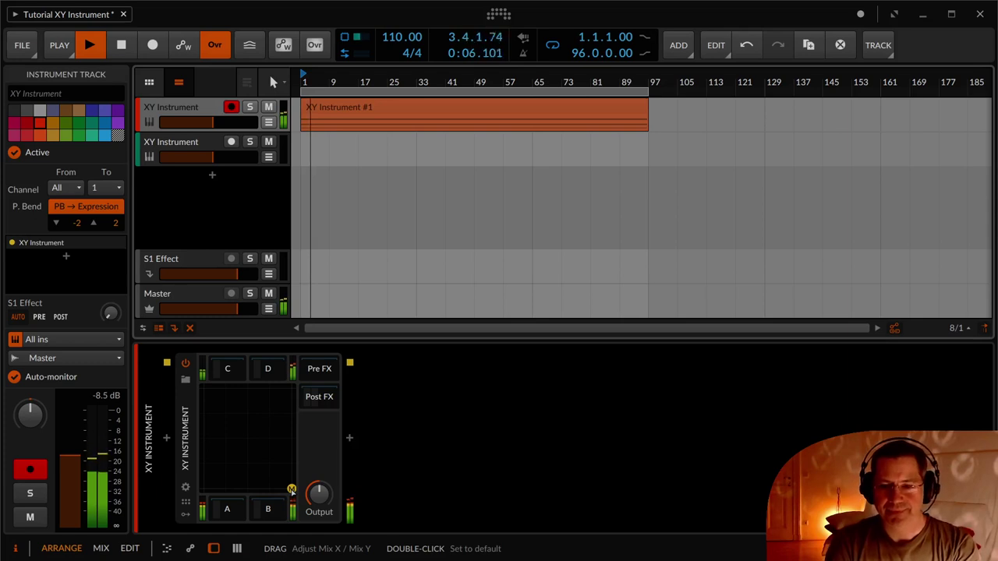
pyautogui.moveTo(292, 489); pyautogui.dragTo(289, 460)
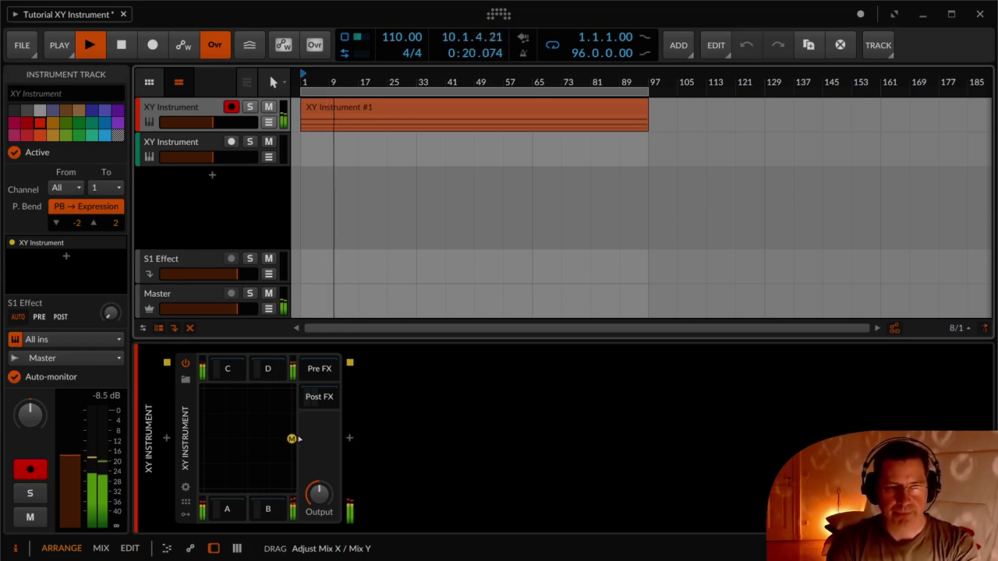
pyautogui.moveTo(292, 439); pyautogui.dragTo(294, 413)
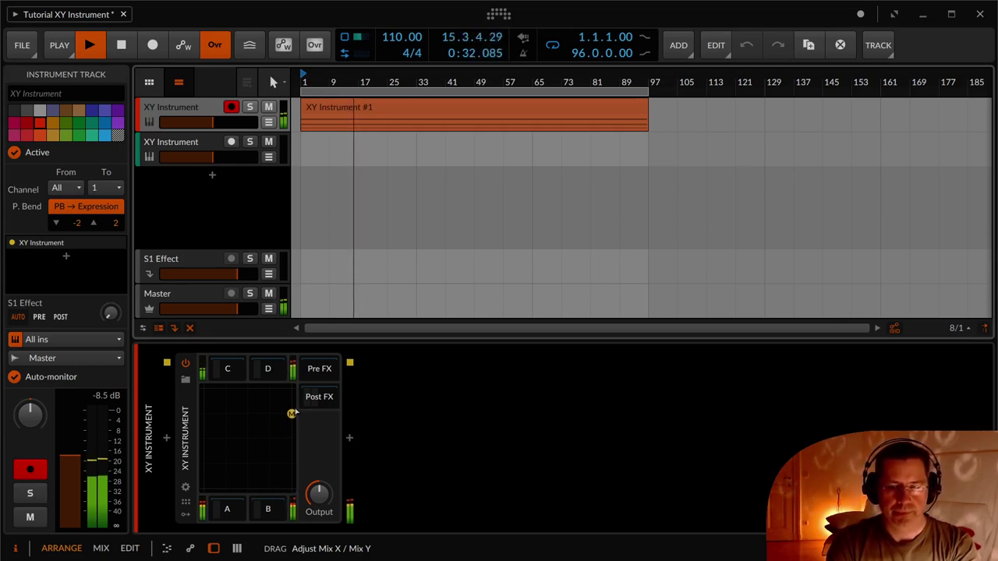
pyautogui.moveTo(292, 414); pyautogui.dragTo(291, 416)
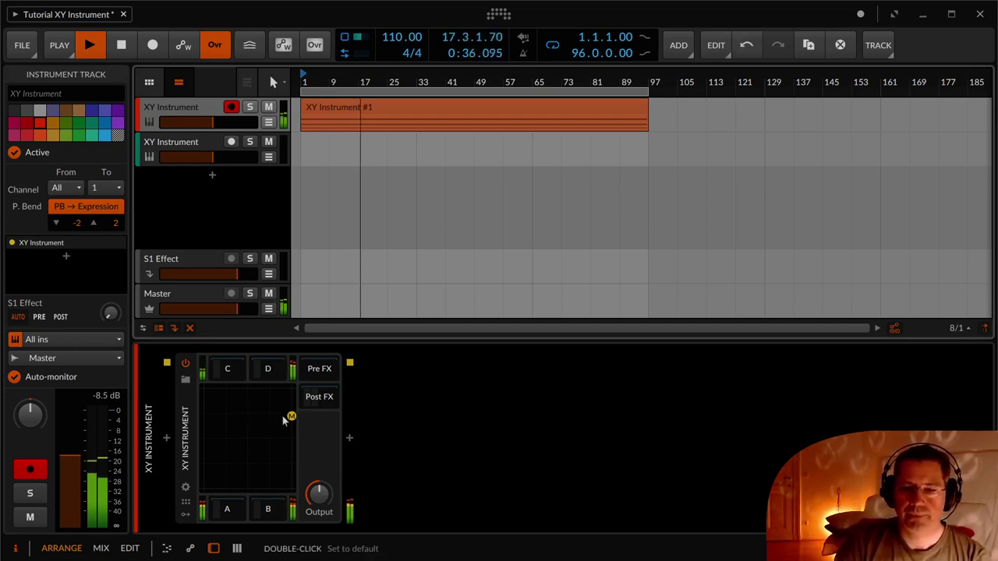
# Sweep the mix point during playback close to chain C, near the pad's centre, into corner A and midway between A and C
pyautogui.moveTo(290, 418); pyautogui.dragTo(229, 402)
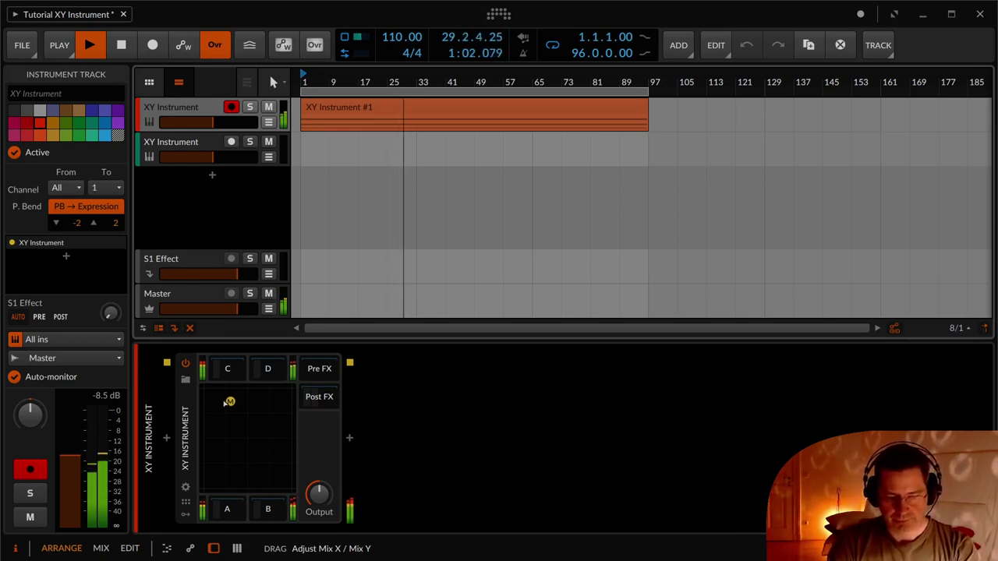
pyautogui.moveTo(225, 403); pyautogui.dragTo(240, 425)
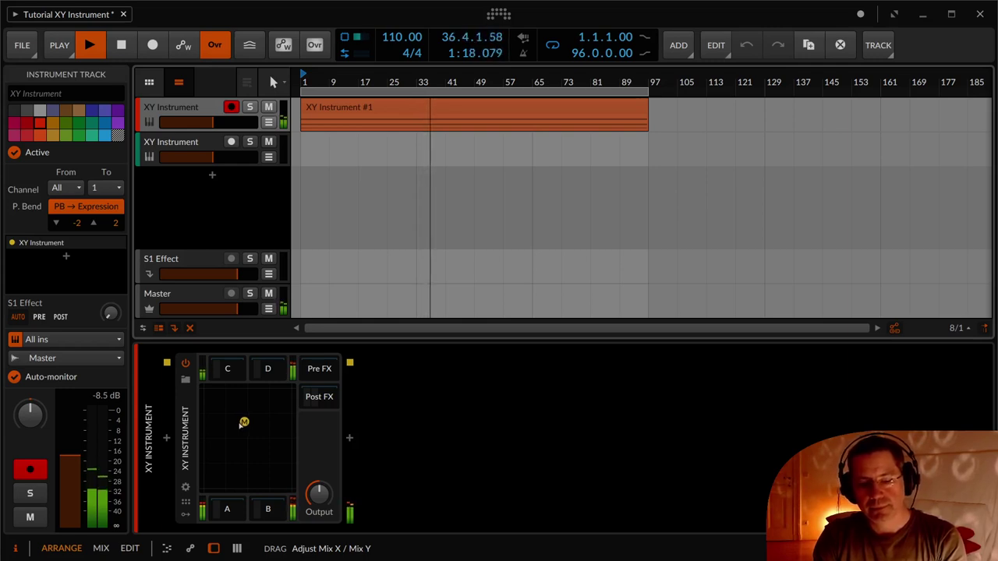
pyautogui.moveTo(242, 422); pyautogui.dragTo(195, 511)
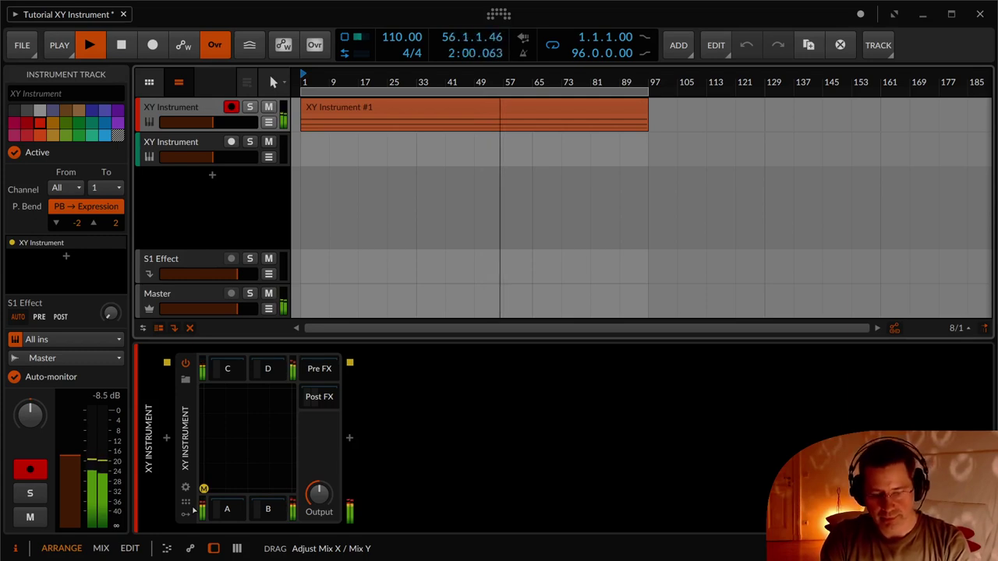
pyautogui.moveTo(183, 500); pyautogui.dragTo(194, 444)
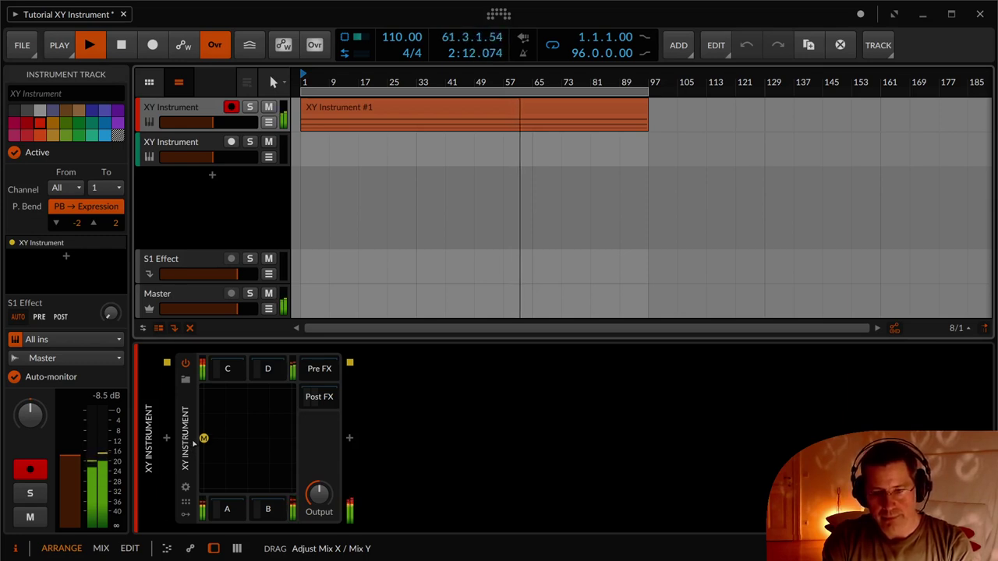
# Move the mix point close to the corner of chain D and stop playback
pyautogui.moveTo(194, 443); pyautogui.dragTo(287, 380)
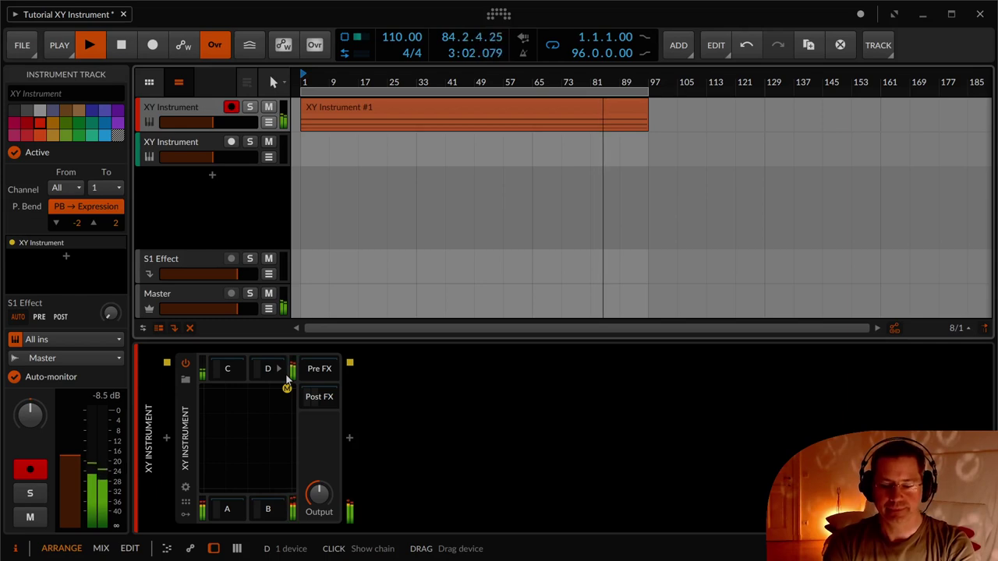
pyautogui.press('+')
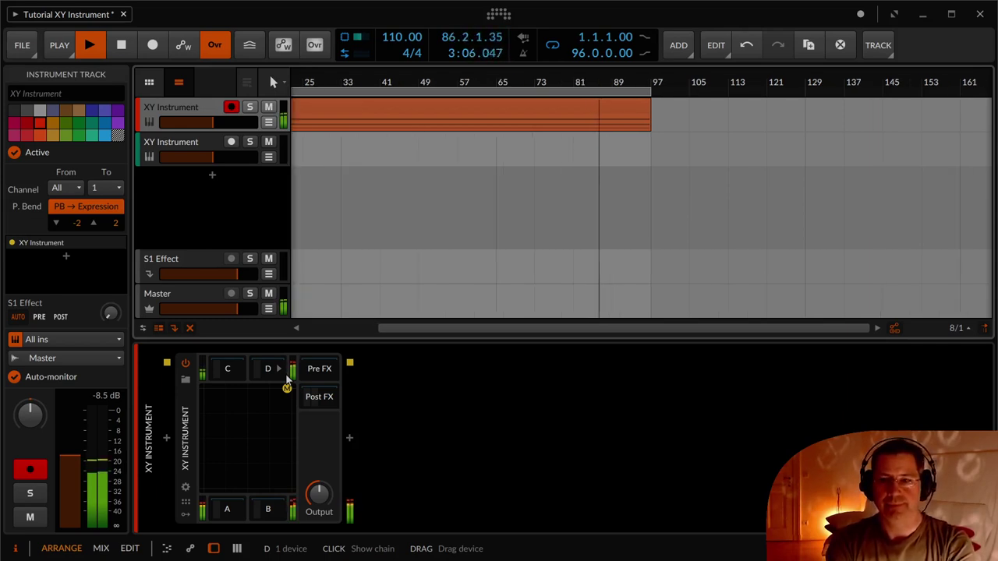
pyautogui.press('space')
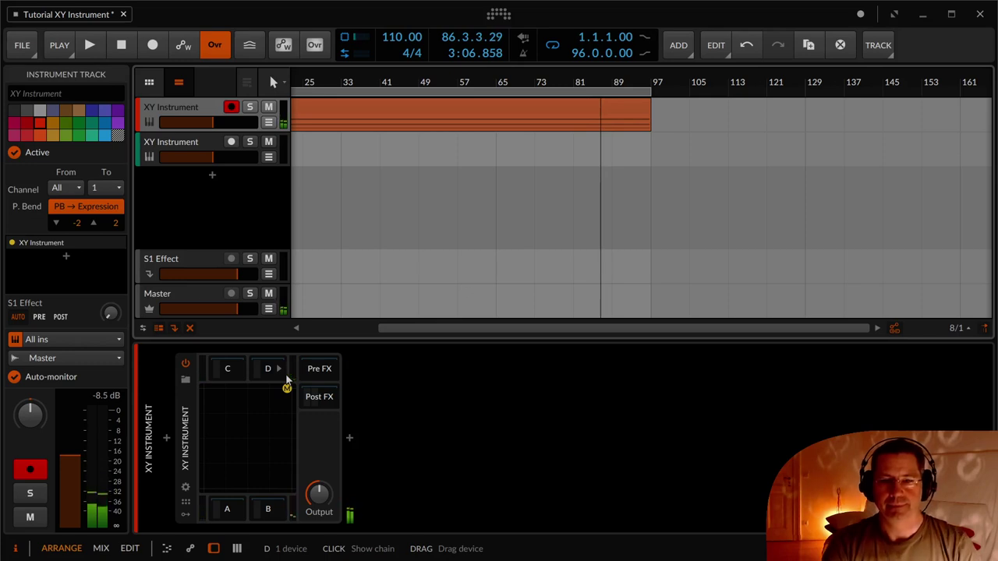